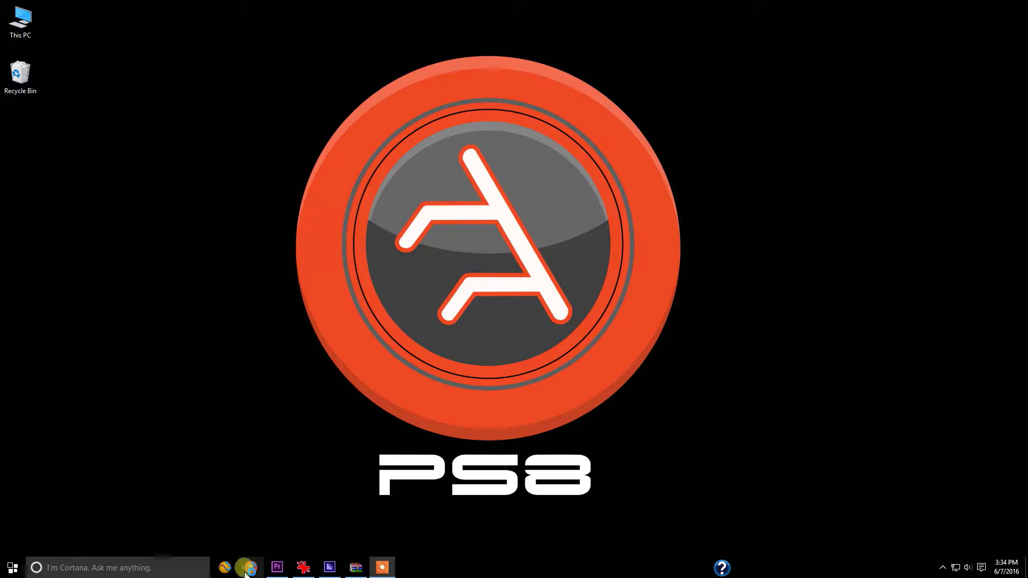
Step: Launch the PS8 DSP with all input, internal and output level meters shown, on the Crossovers page
{"action": "left_click", "coordinate": [248, 567]}
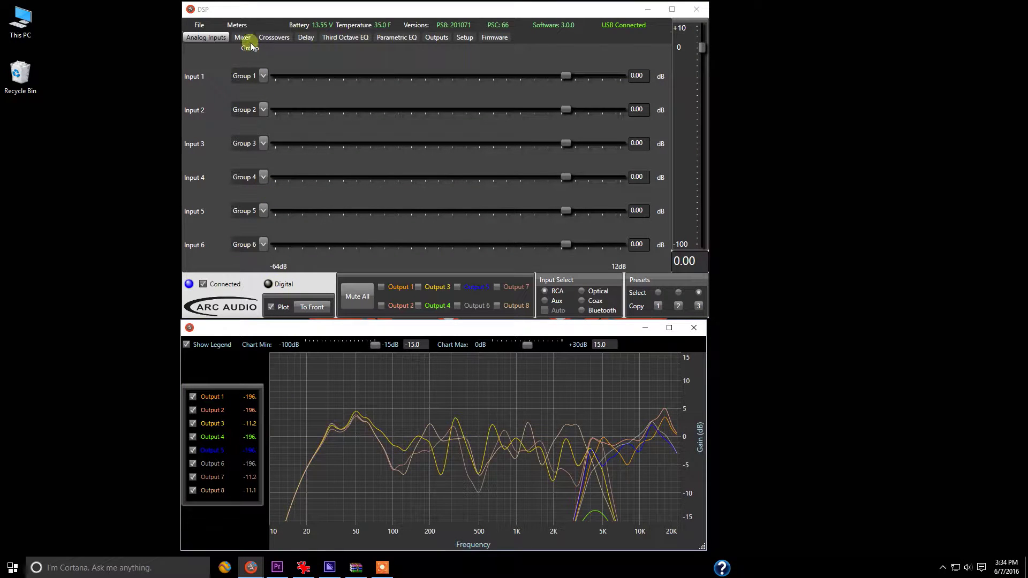
{"action": "left_click", "coordinate": [236, 24]}
{"action": "left_click", "coordinate": [241, 76]}
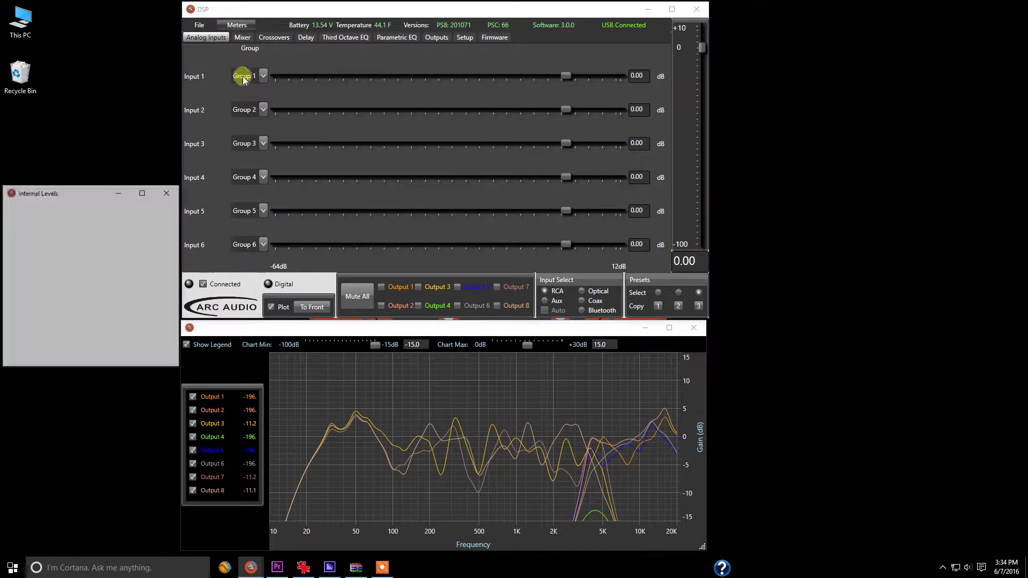
{"action": "left_click", "coordinate": [273, 38]}
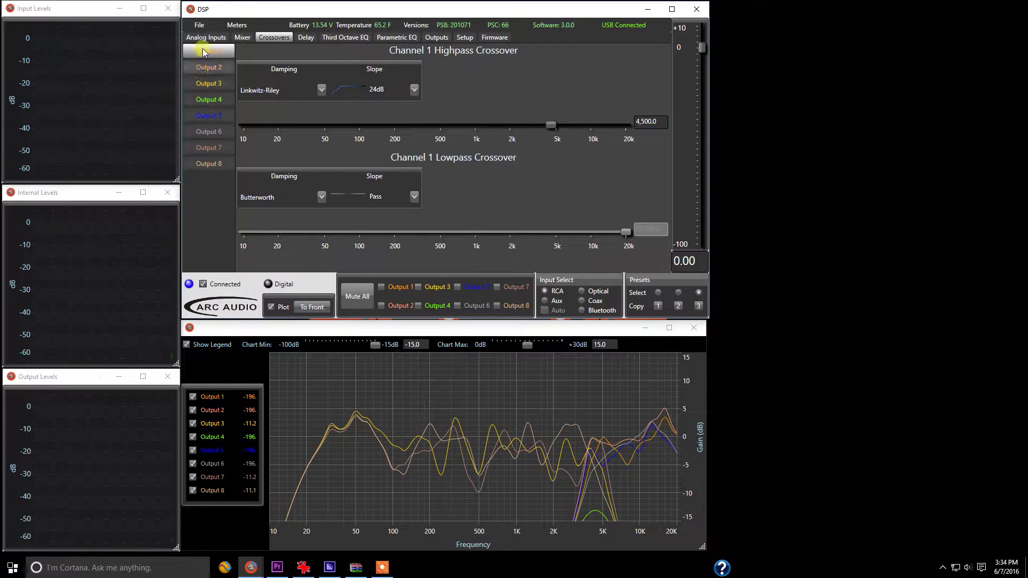
Step: View Output 3, then Output 6's crossovers: 4,500 Hz Linkwitz-Riley highpass, 20,000 Hz Butterworth lowpass
{"action": "left_click", "coordinate": [206, 83]}
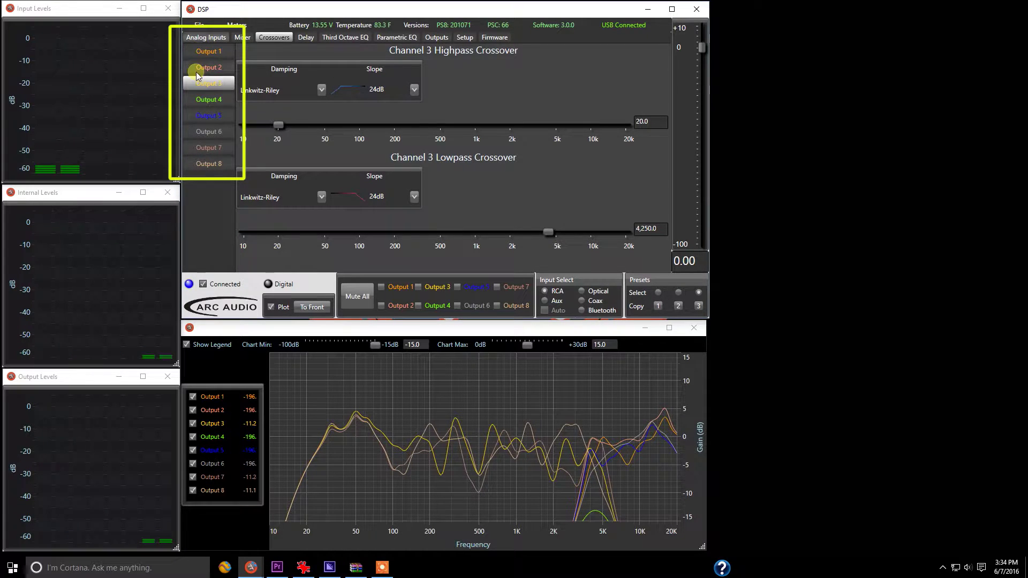
{"action": "left_click", "coordinate": [210, 132]}
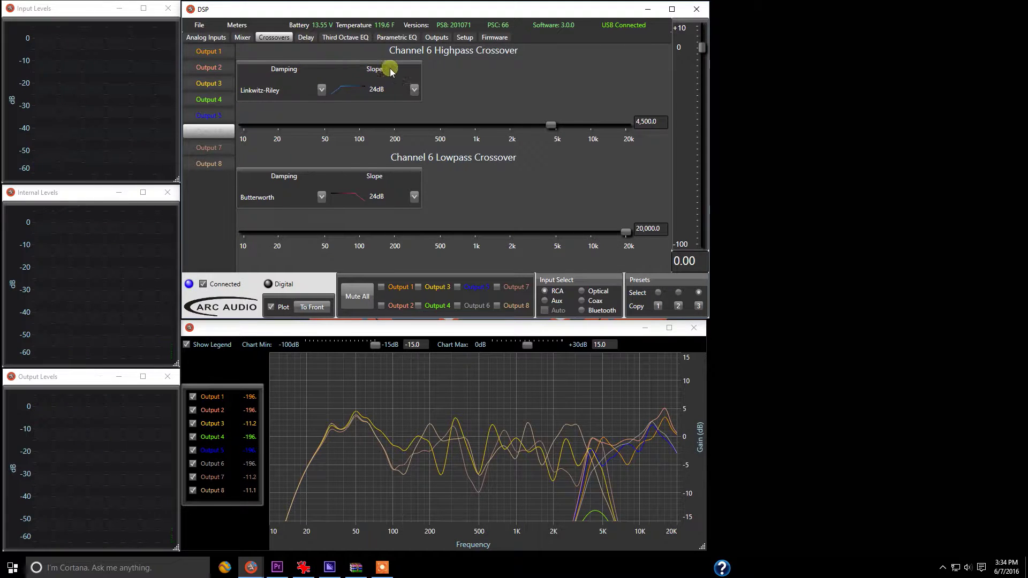
Step: Try Bessel and Variable-Q highpass damping on channel 6, settle on Linkwitz-Riley, then bring up the slope choices
{"action": "left_click", "coordinate": [322, 88]}
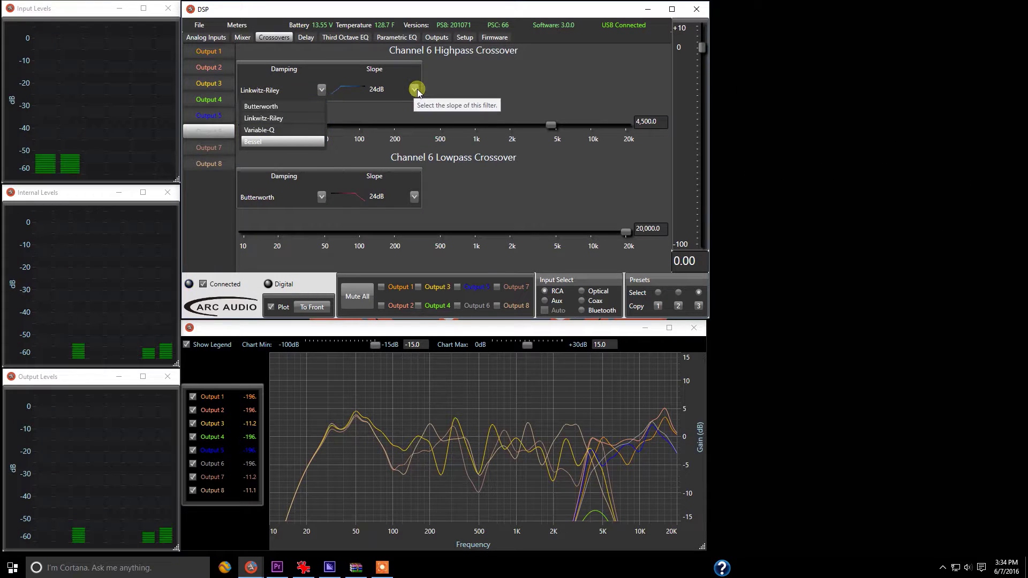
{"action": "left_click", "coordinate": [253, 142]}
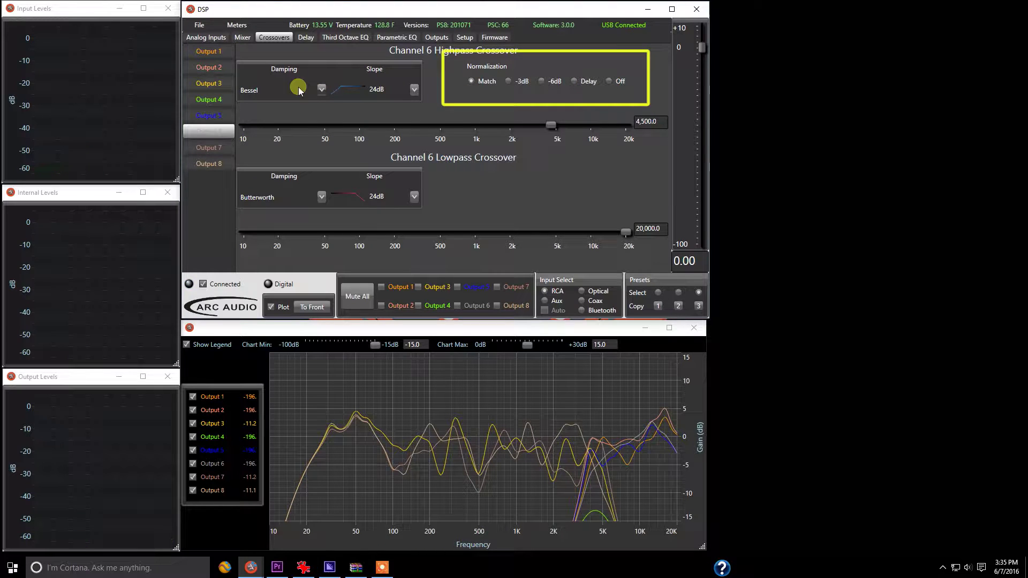
{"action": "left_click", "coordinate": [322, 89]}
{"action": "left_click", "coordinate": [295, 131]}
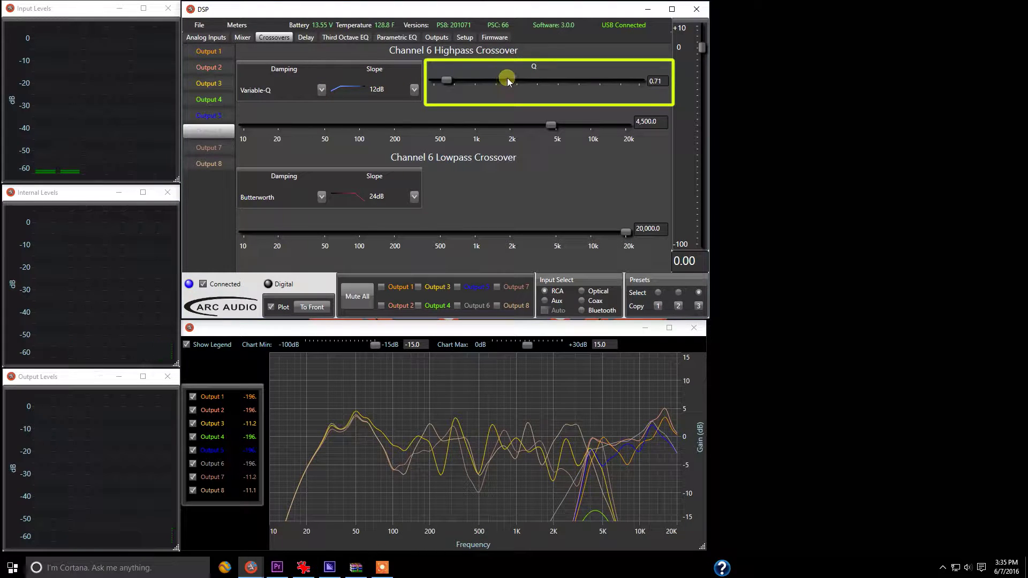
{"action": "left_click", "coordinate": [321, 89]}
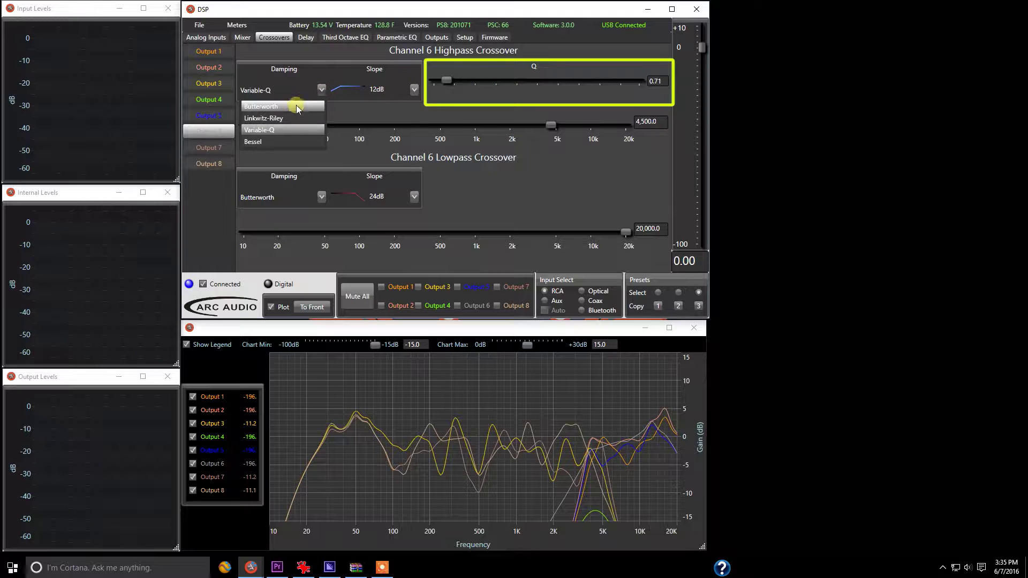
{"action": "left_click", "coordinate": [284, 118]}
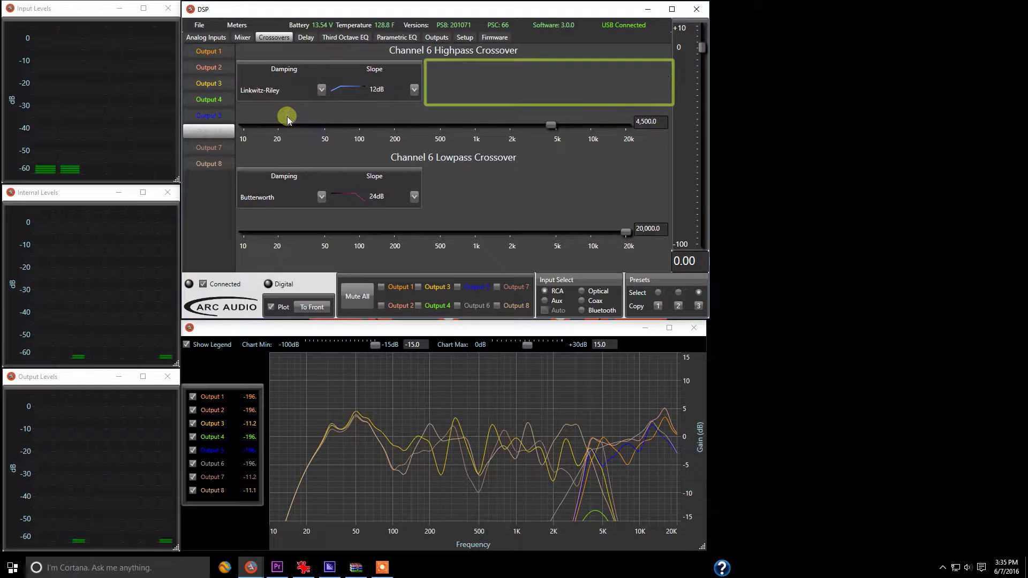
{"action": "left_click", "coordinate": [413, 89]}
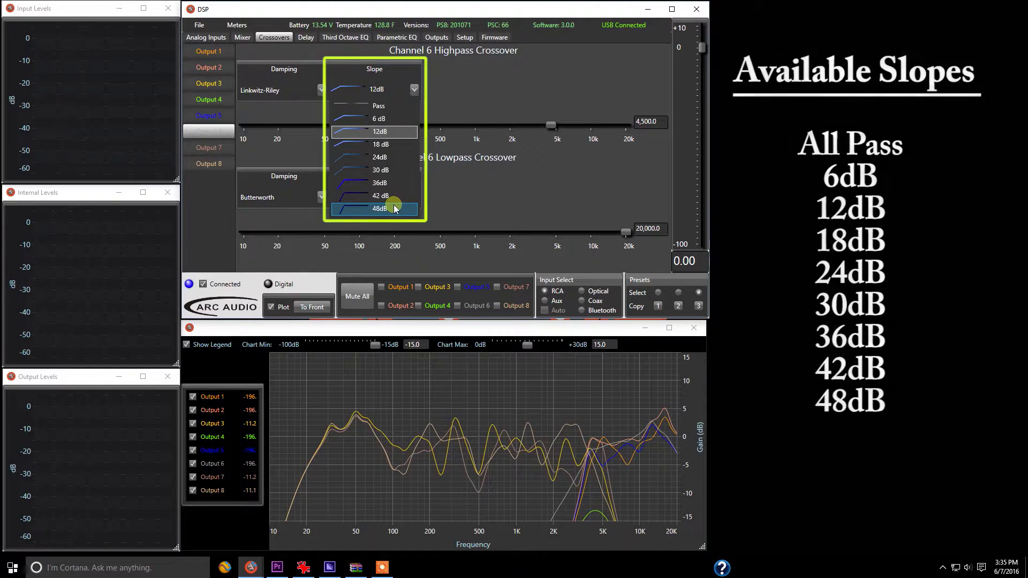
{"action": "left_click", "coordinate": [582, 181]}
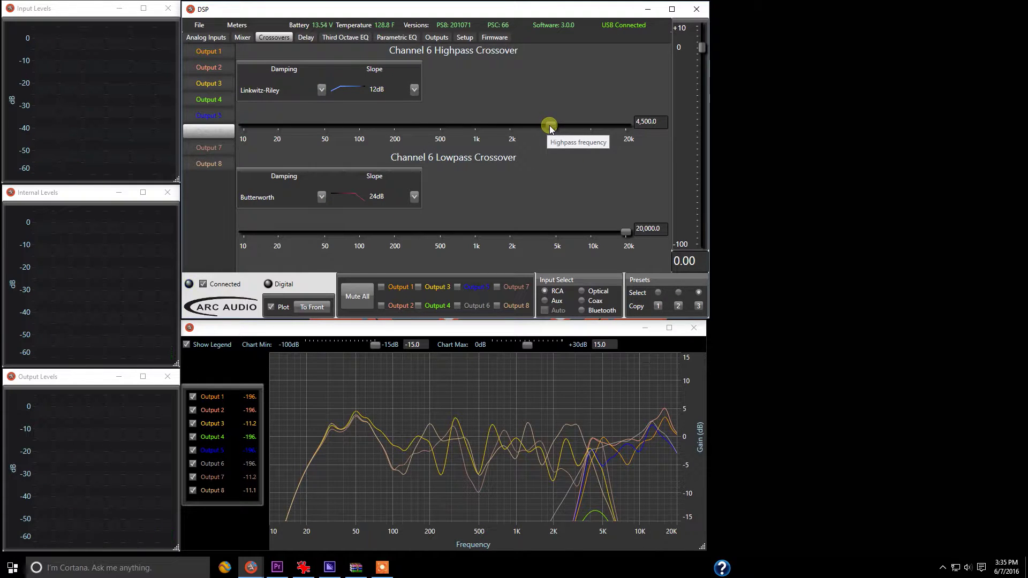
{"action": "left_click_drag", "start_coordinate": [550, 127], "coordinate": [236, 126]}
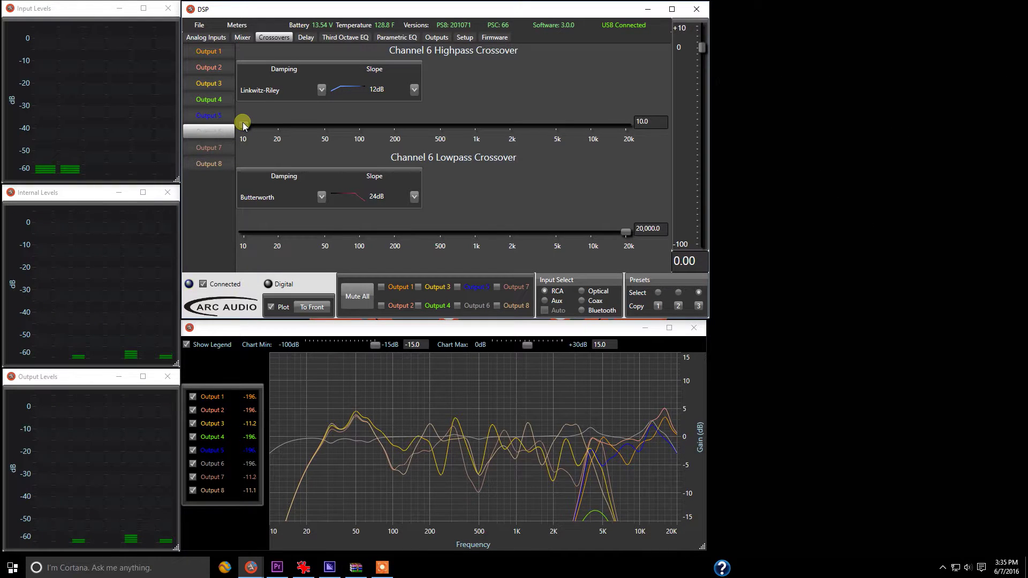
{"action": "left_click_drag", "start_coordinate": [246, 125], "coordinate": [448, 126]}
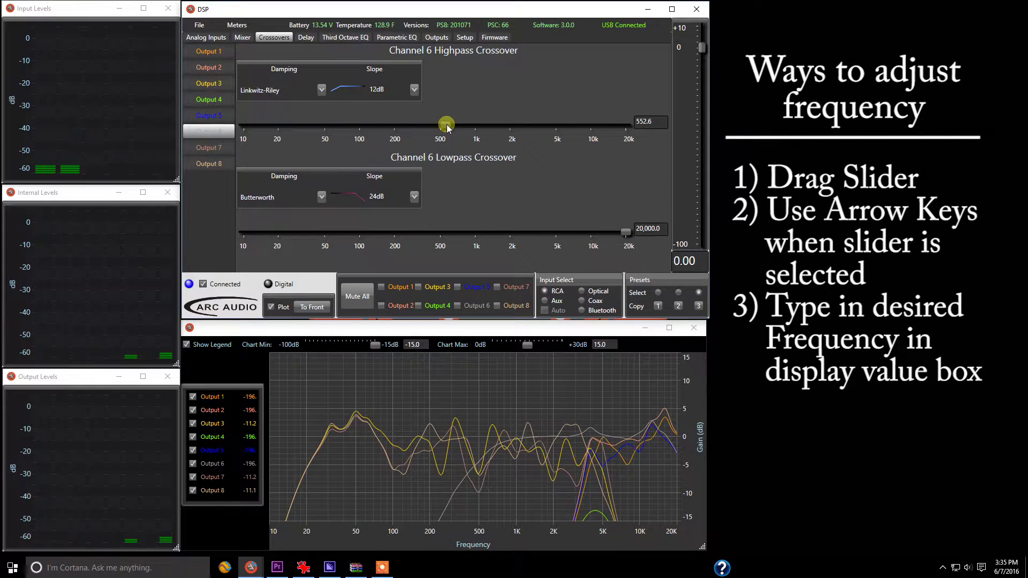
{"action": "key", "text": "Right"}
{"action": "key", "text": "Right"}
{"action": "key", "text": "Right"}
{"action": "key", "text": "Right"}
{"action": "key", "text": "Right"}
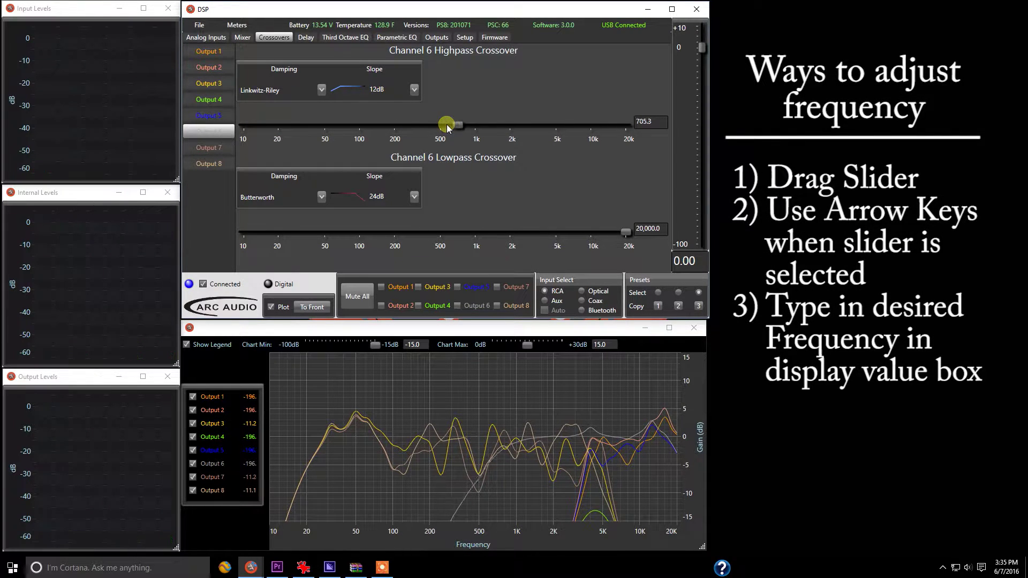
{"action": "left_click", "coordinate": [637, 122]}
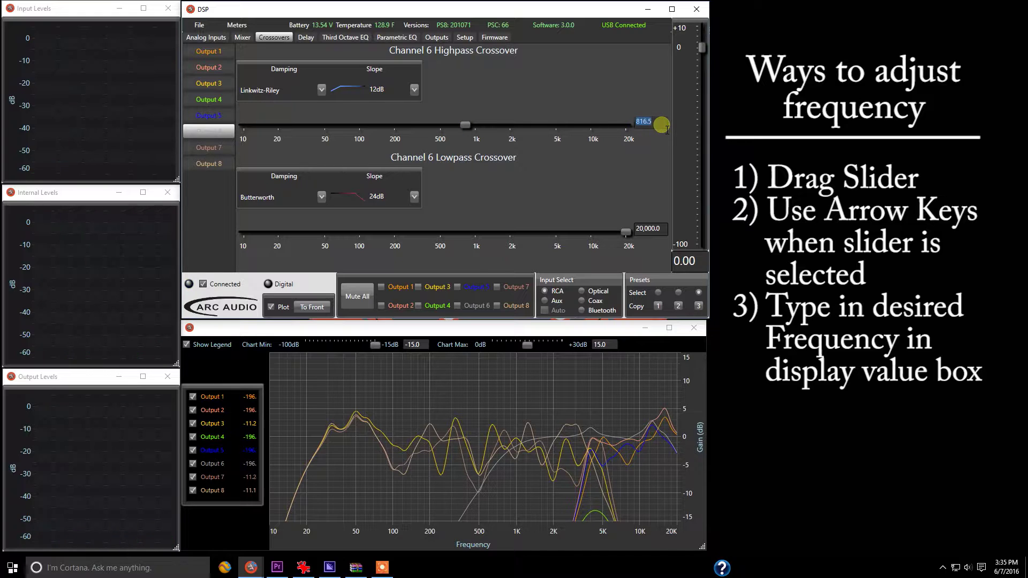
{"action": "type", "text": "4500"}
{"action": "key", "text": "Return"}
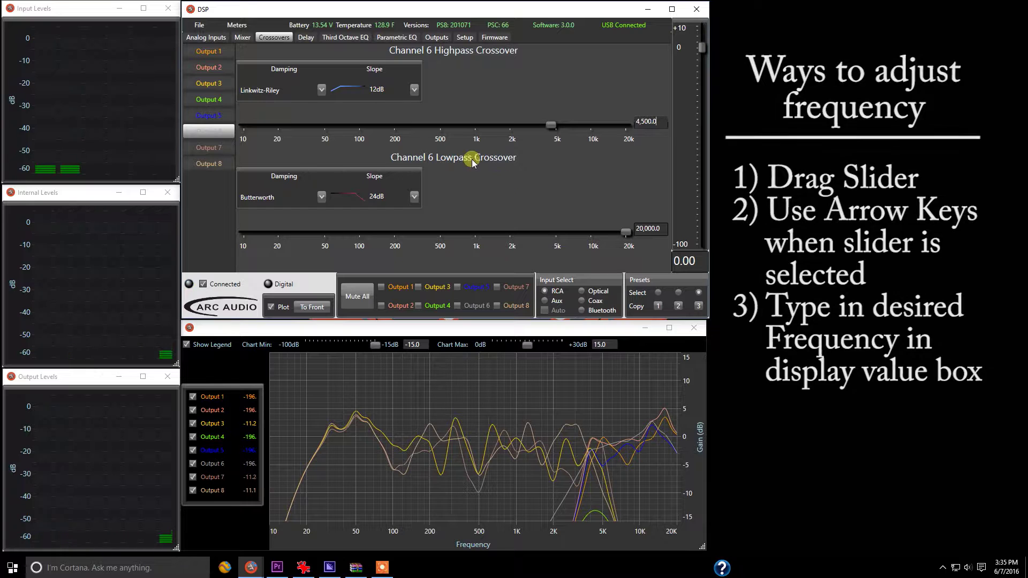
{"action": "left_click", "coordinate": [305, 38]}
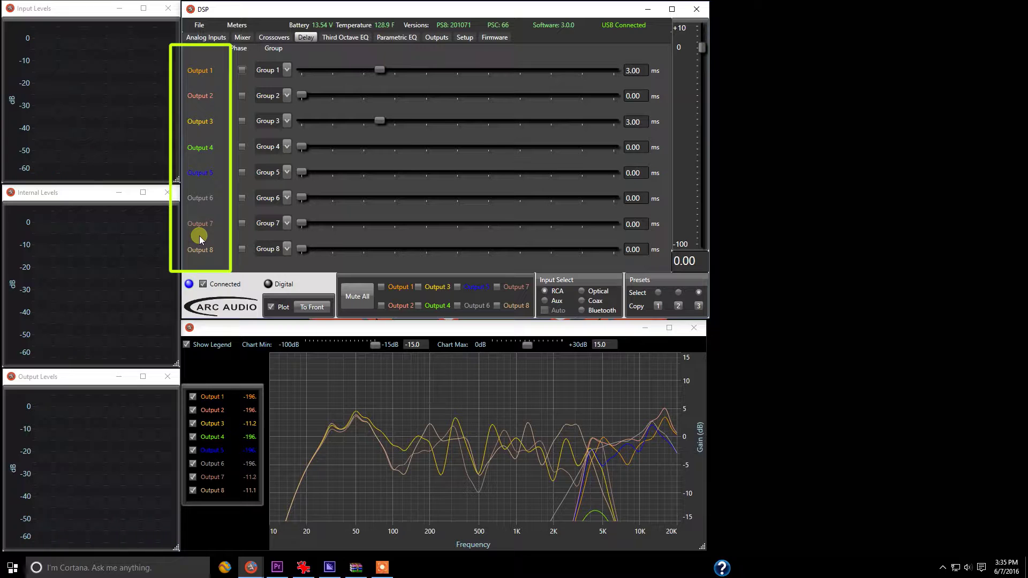
{"action": "left_click", "coordinate": [242, 69]}
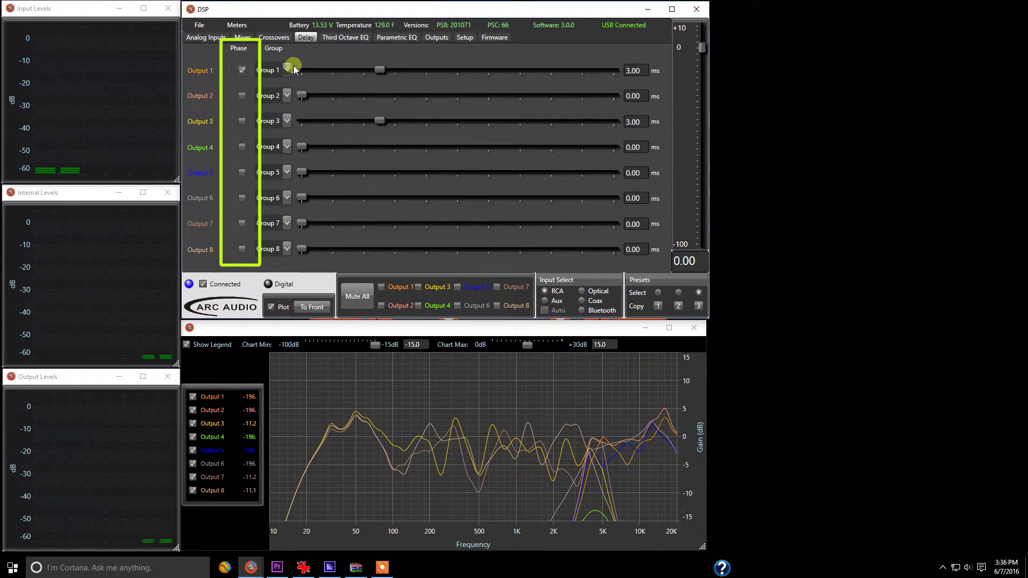
{"action": "left_click", "coordinate": [240, 70]}
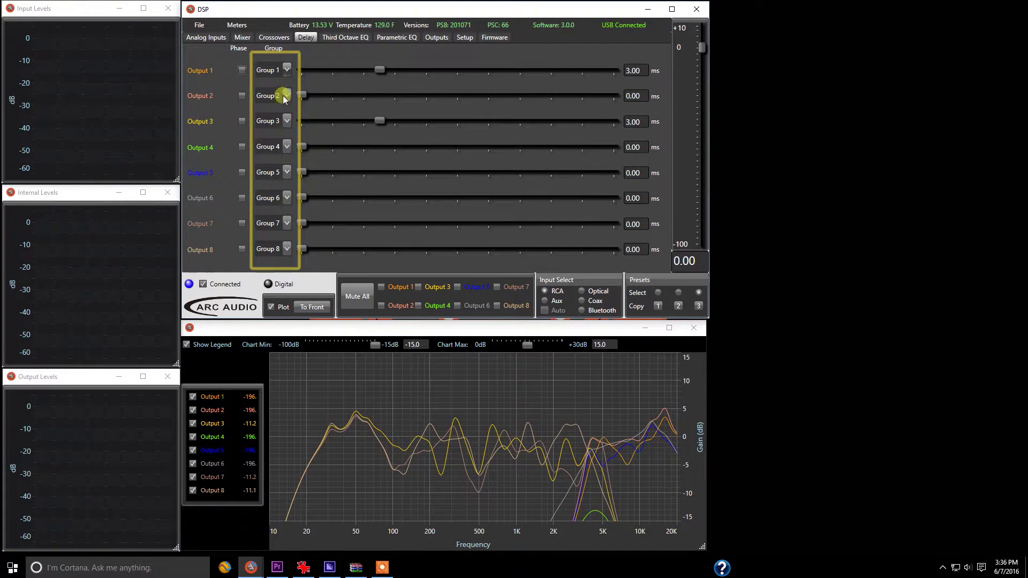
{"action": "left_click", "coordinate": [288, 120]}
Step: Put Output 3 in Group 1 and drag Output 1's delay so both read 2.55 ms
{"action": "left_click", "coordinate": [281, 137]}
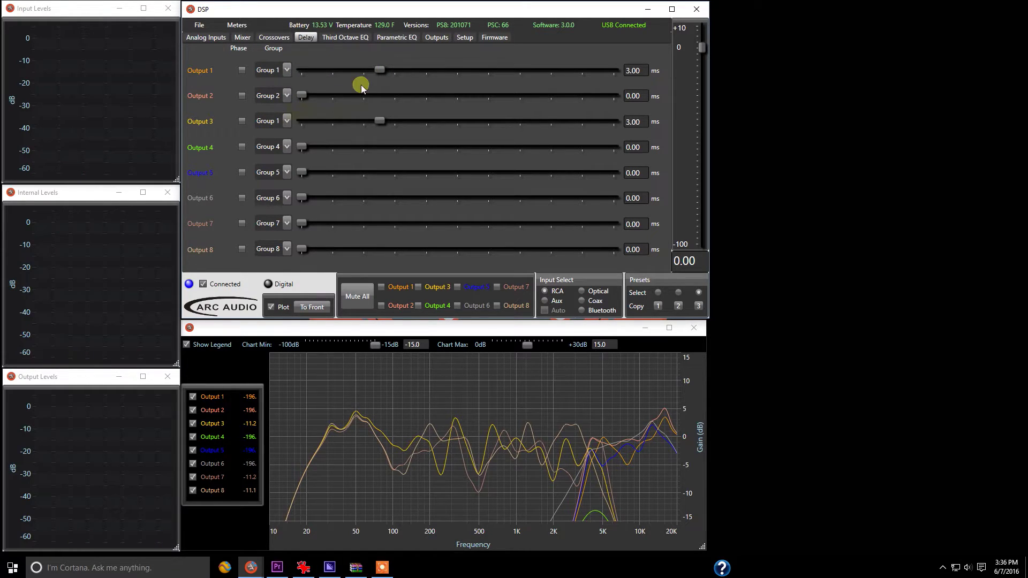
{"action": "mouse_move", "coordinate": [377, 71]}
{"action": "left_mouse_down"}
{"action": "mouse_move", "coordinate": [479, 69]}
{"action": "mouse_move", "coordinate": [324, 74]}
{"action": "mouse_move", "coordinate": [366, 74]}
{"action": "left_mouse_up"}
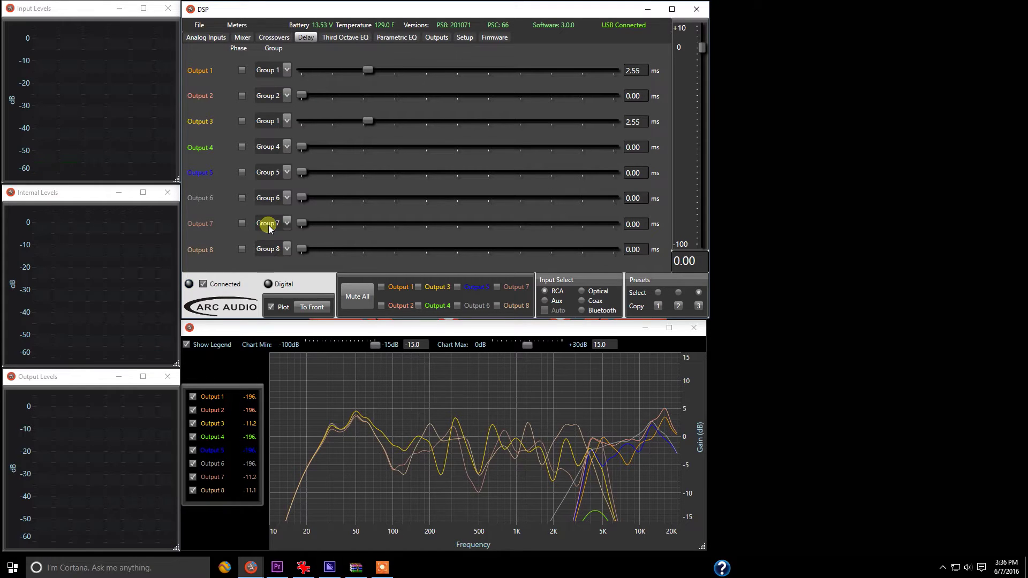
Step: Return Output 3 to Group 3 and fine-tune Output 1's delay alone to 0.31 ms
{"action": "left_click", "coordinate": [284, 119]}
{"action": "left_click", "coordinate": [282, 160]}
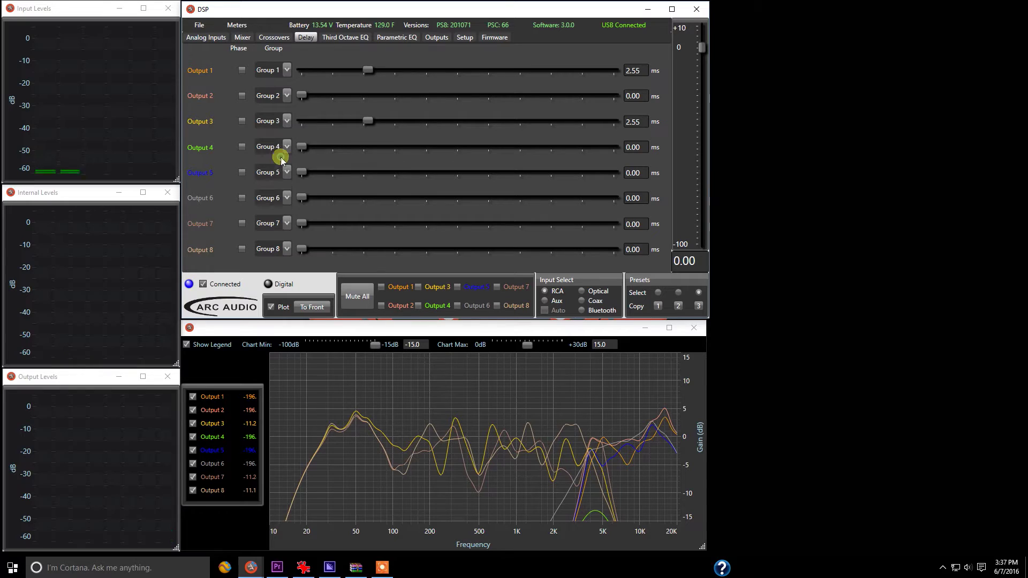
{"action": "left_click_drag", "start_coordinate": [368, 70], "coordinate": [380, 69]}
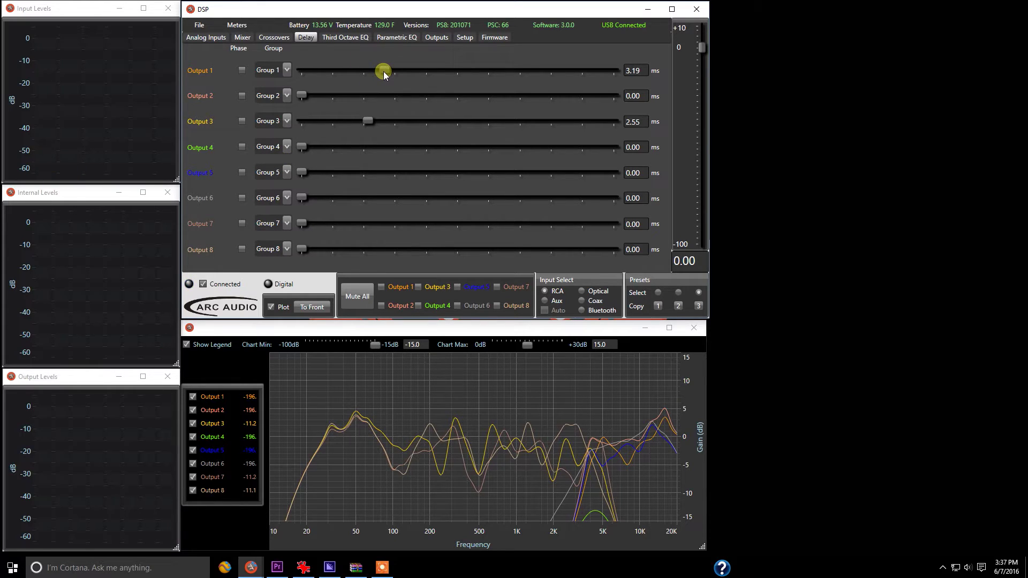
{"action": "left_click_drag", "start_coordinate": [384, 71], "coordinate": [280, 65]}
{"action": "key", "text": "Right"}
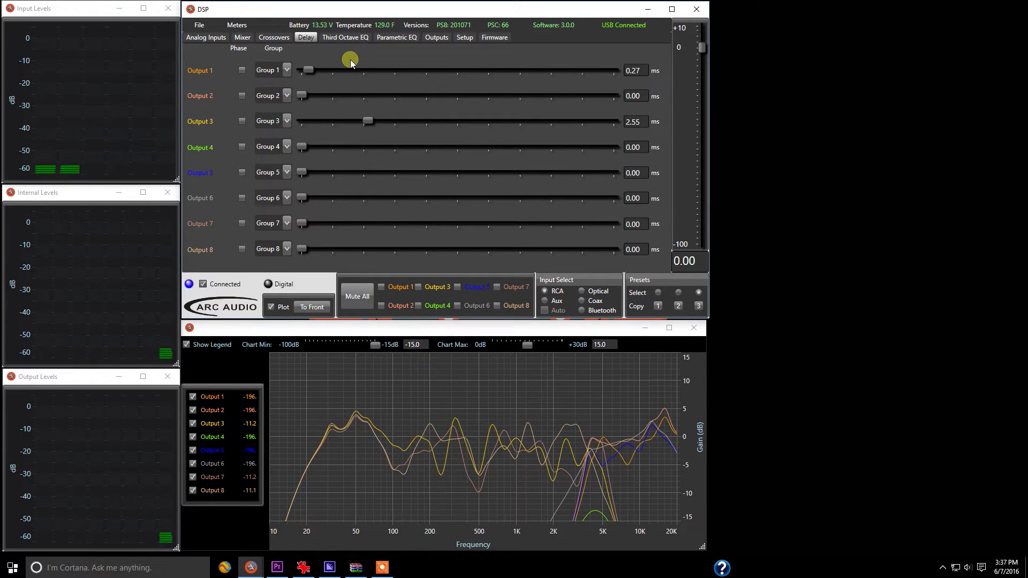
{"action": "key", "text": "Right"}
{"action": "key", "text": "Right"}
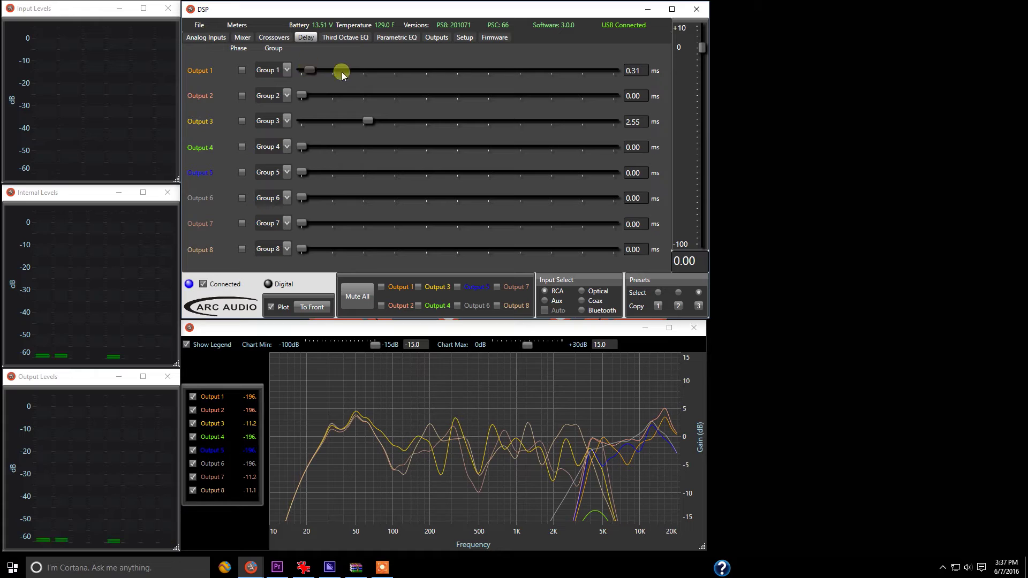
{"action": "left_click", "coordinate": [639, 71]}
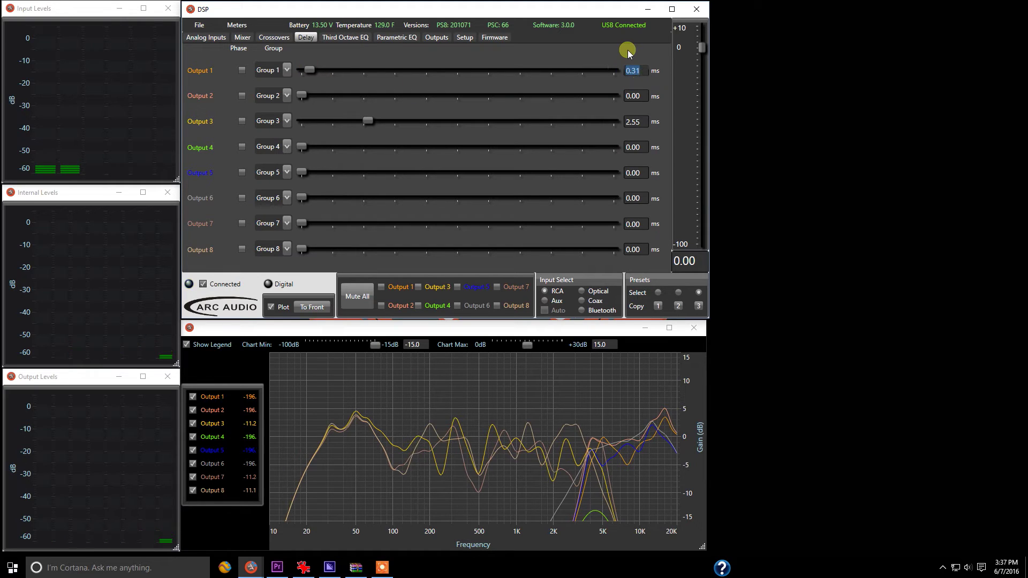